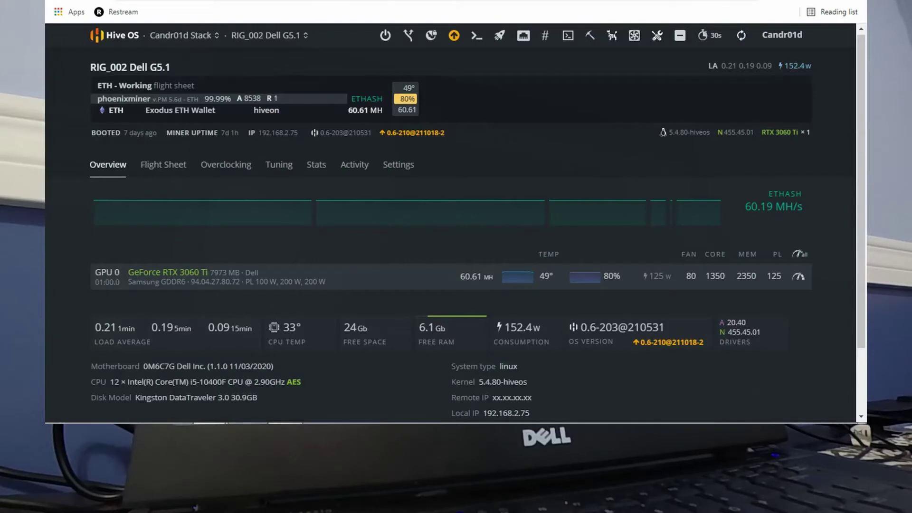
# Open the RaveOS farm list to reach the DellG5Point2 worker's hardware overview.
pyautogui.click(184, 35)
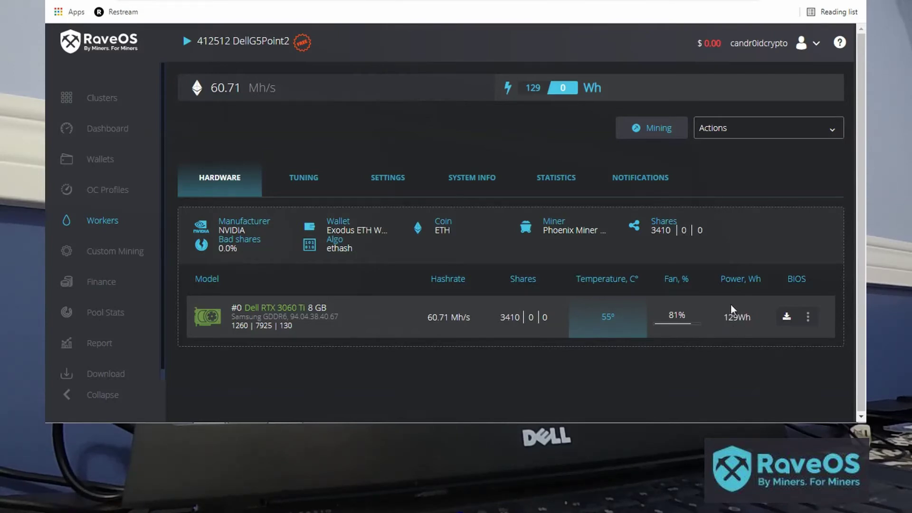
# Open the tuning settings for DellG5Point2's RTX 3060 Ti in RaveOS.
pyautogui.click(304, 181)
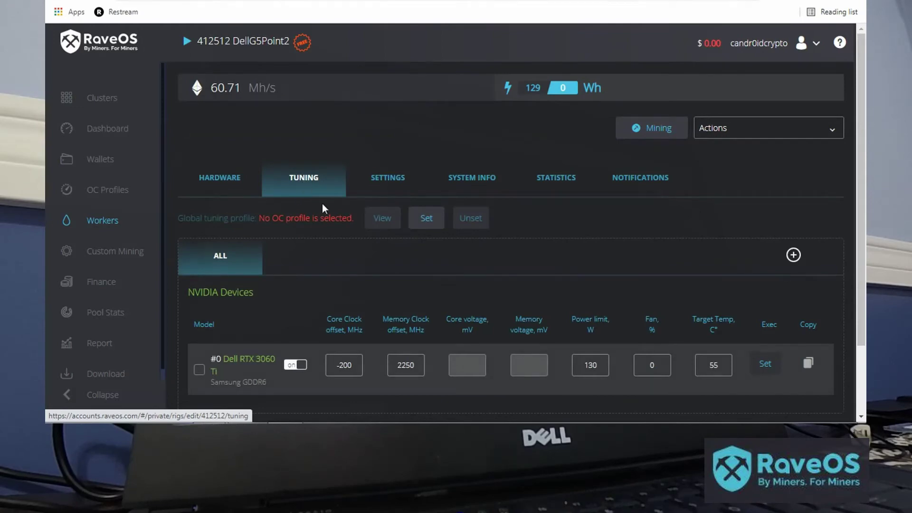
pyautogui.scroll(-2, 321, 204)
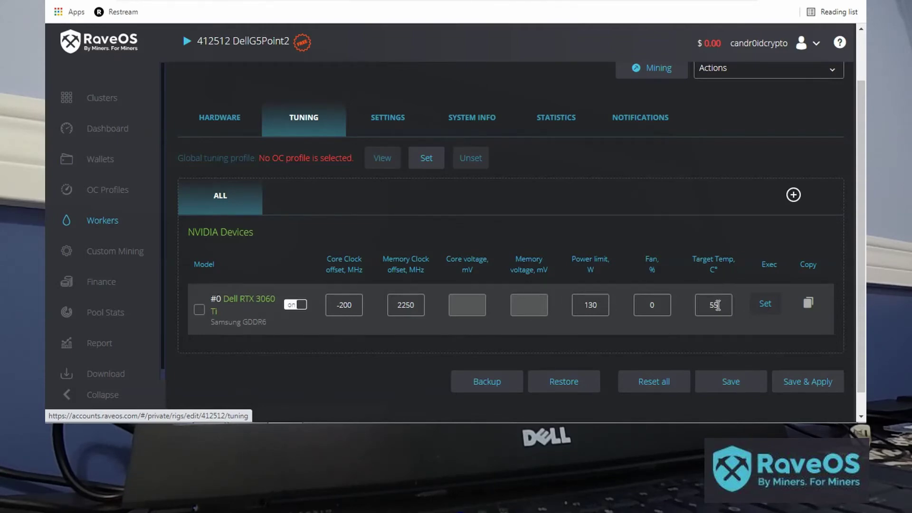
# Check the NVIDIA row's tuning fields: -200 core, 2250 memory, 130 W, 55° target.
pyautogui.click(651, 306)
pyautogui.write('0')
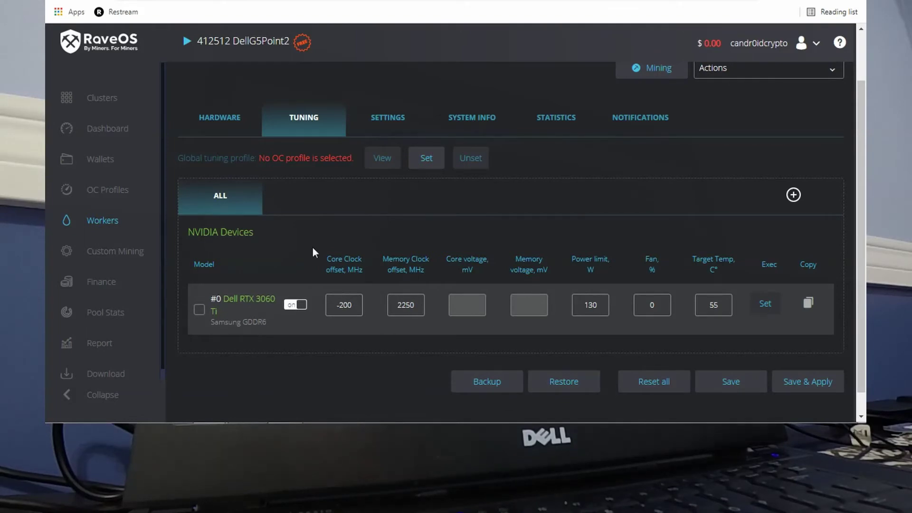
# Go back to the Dell rig's hardware overview, then list the Candr01d Stack farm's workers.
pyautogui.click(230, 120)
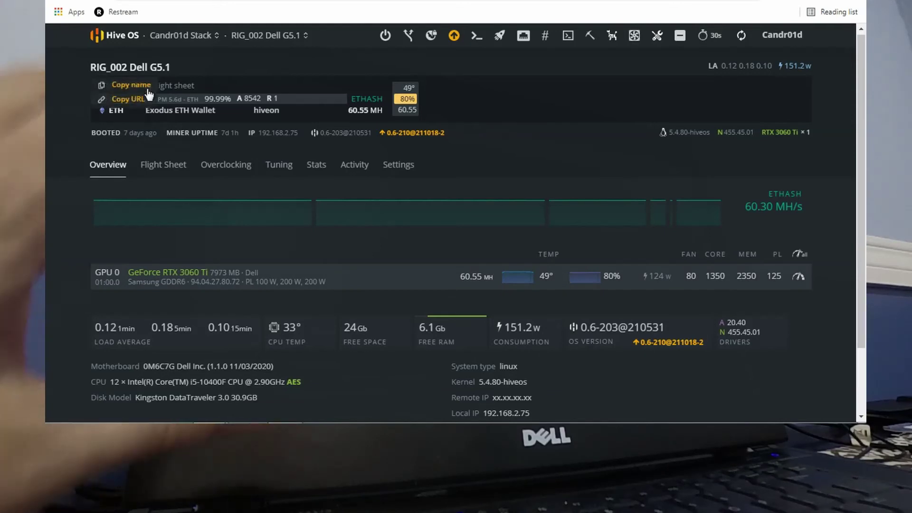
pyautogui.click(171, 37)
pyautogui.click(190, 94)
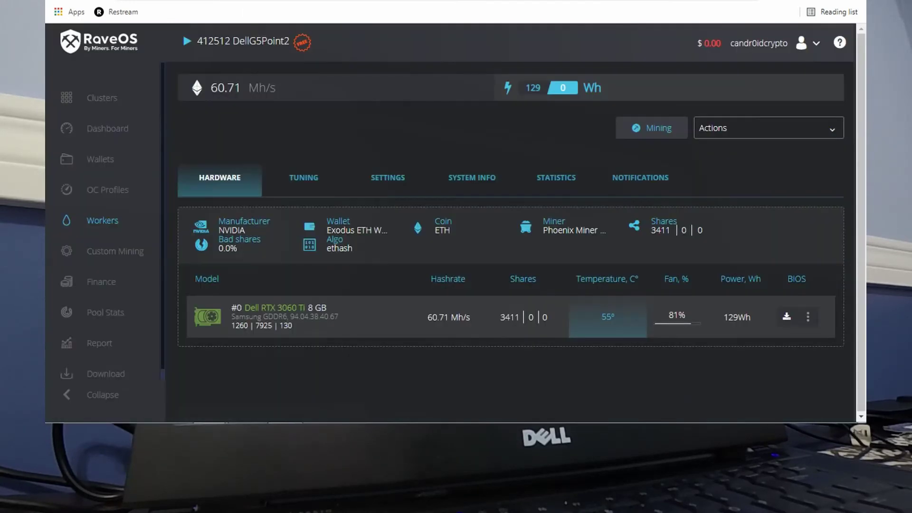
pyautogui.click(118, 132)
pyautogui.scroll(-2, 273, 288)
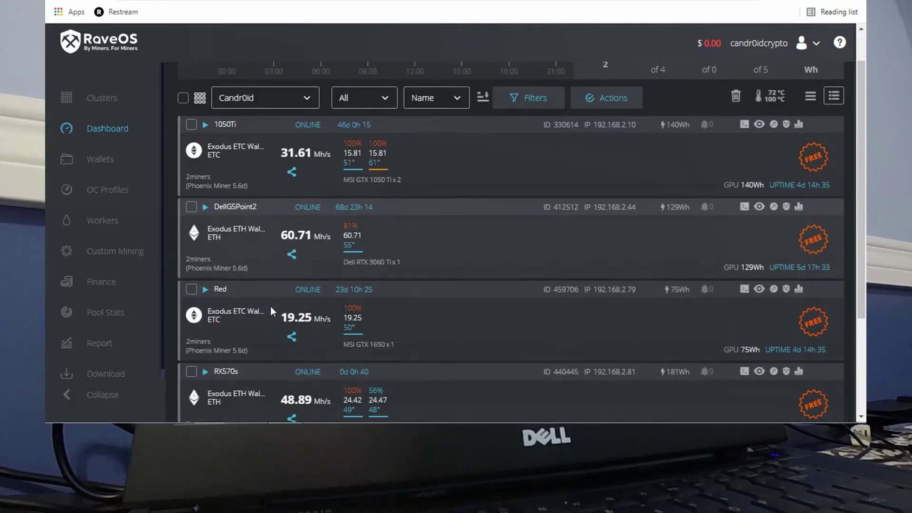
pyautogui.scroll(-2, 220, 360)
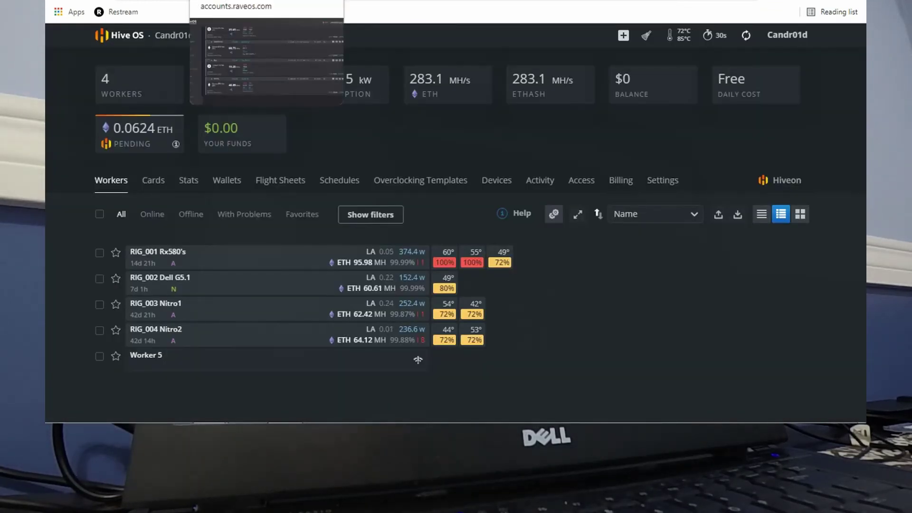
# Return to the RaveOS dashboard and open the RIG_002 Dell G5.1 worker details.
pyautogui.click(266, 1)
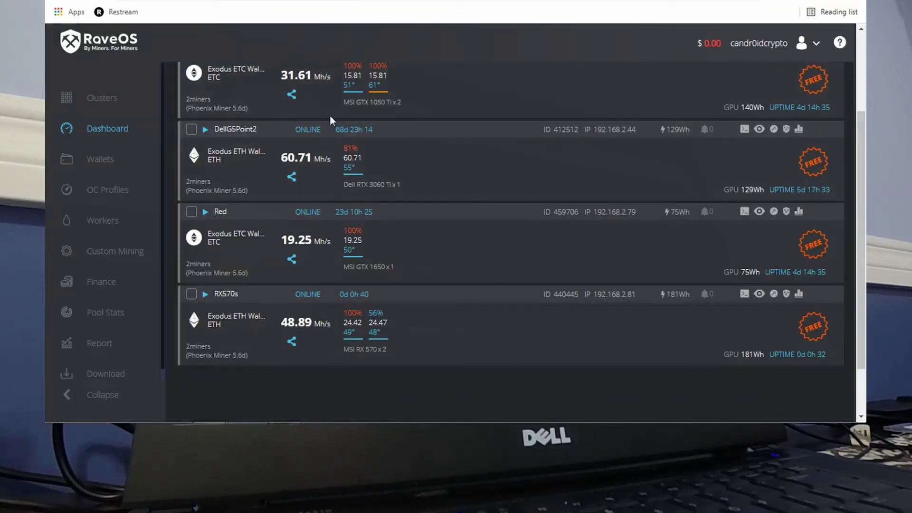
pyautogui.scroll(2, 463, 131)
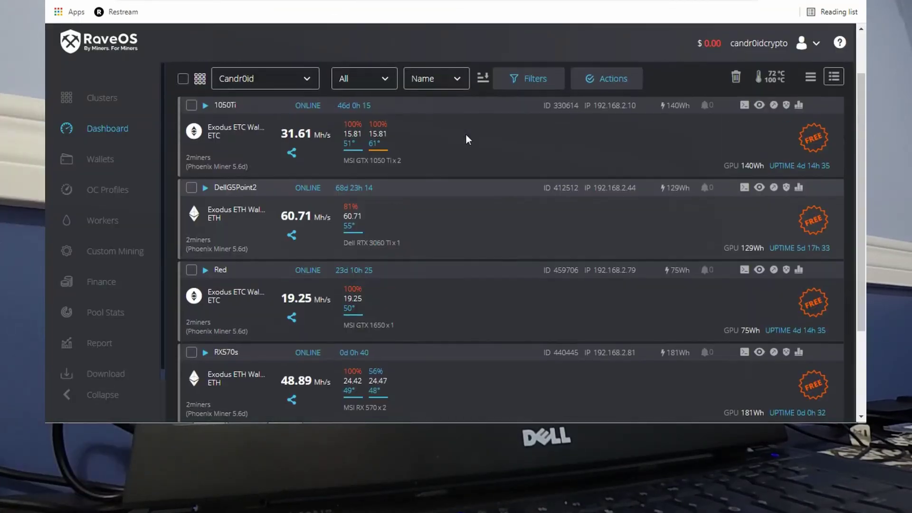
pyautogui.scroll(-1, 466, 135)
pyautogui.scroll(1, 466, 134)
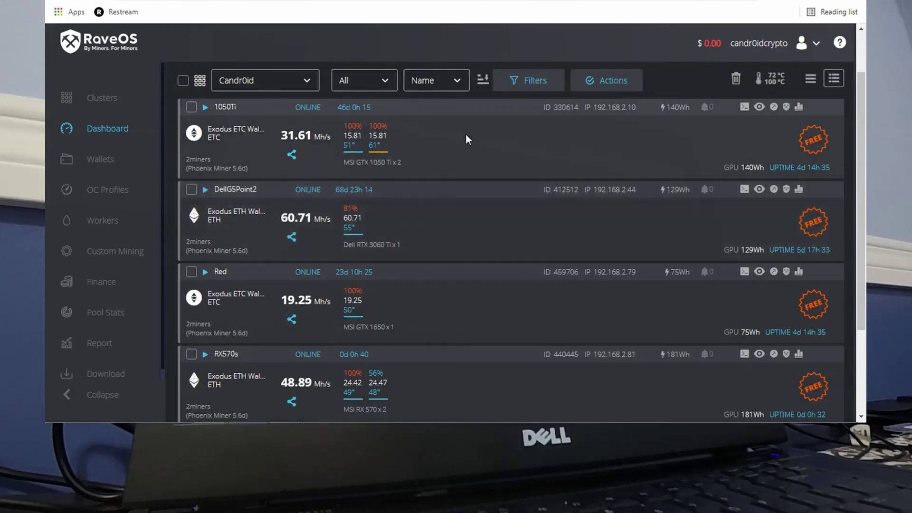
pyautogui.scroll(-2, 466, 134)
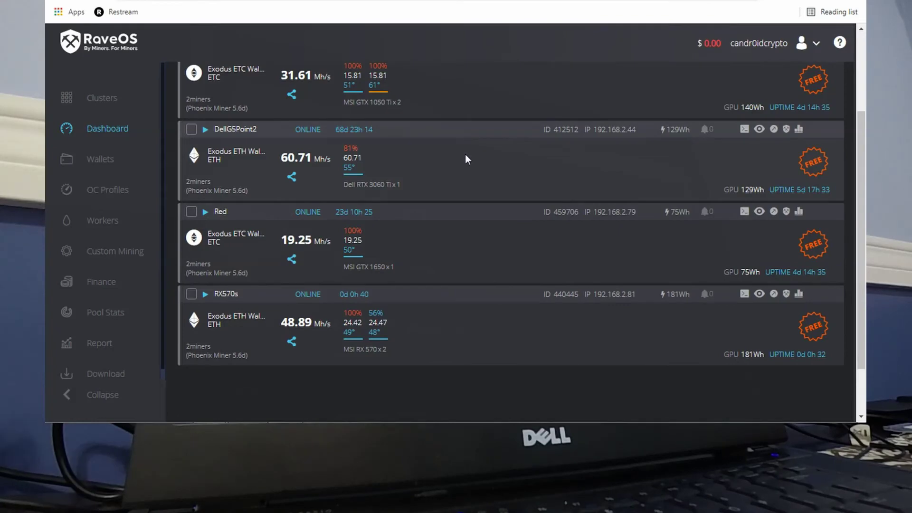
pyautogui.scroll(2, 465, 157)
pyautogui.scroll(-2, 465, 157)
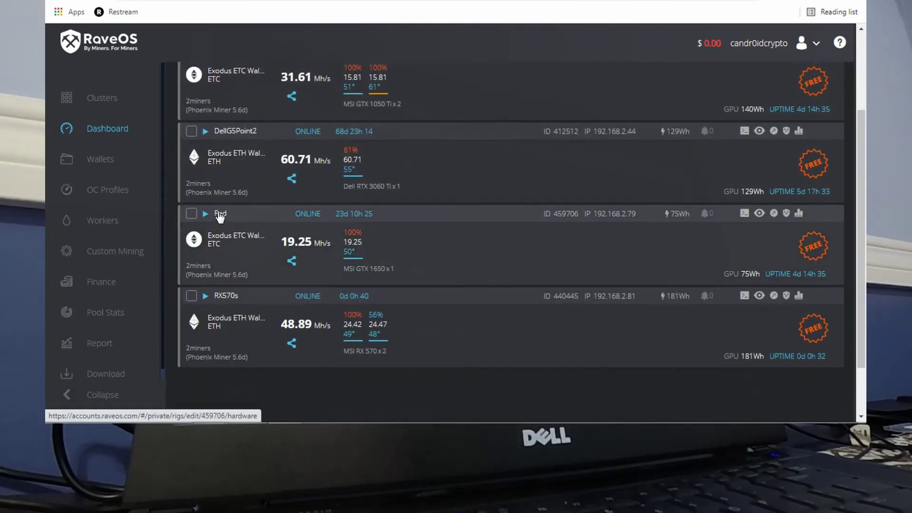
pyautogui.scroll(2, 220, 216)
pyautogui.scroll(2, 220, 216)
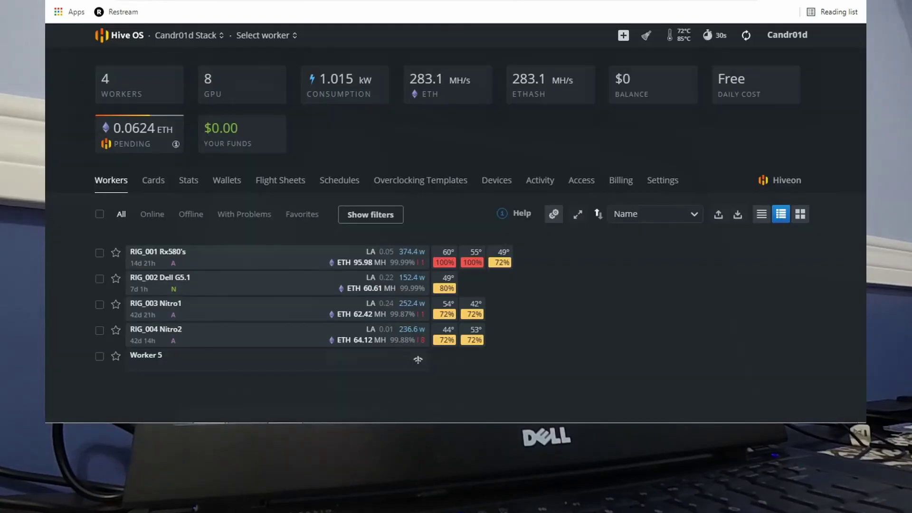
pyautogui.click(162, 278)
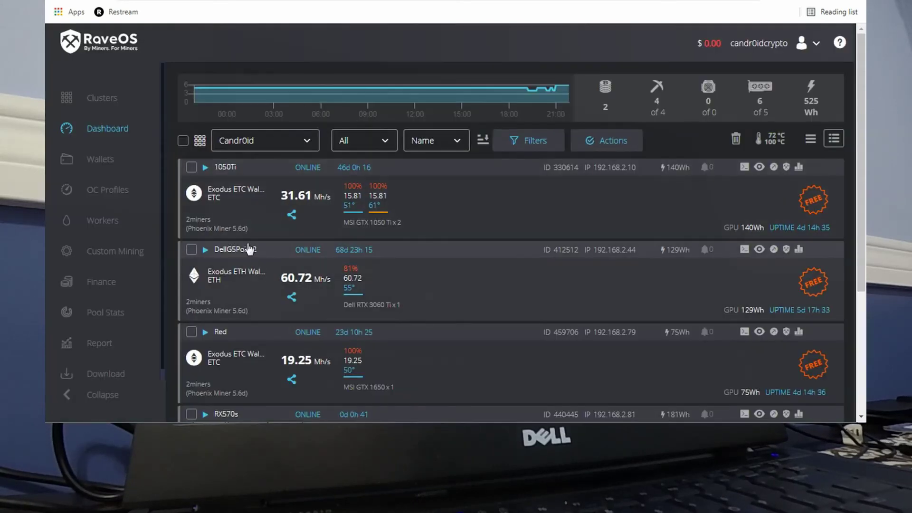
pyautogui.click(242, 248)
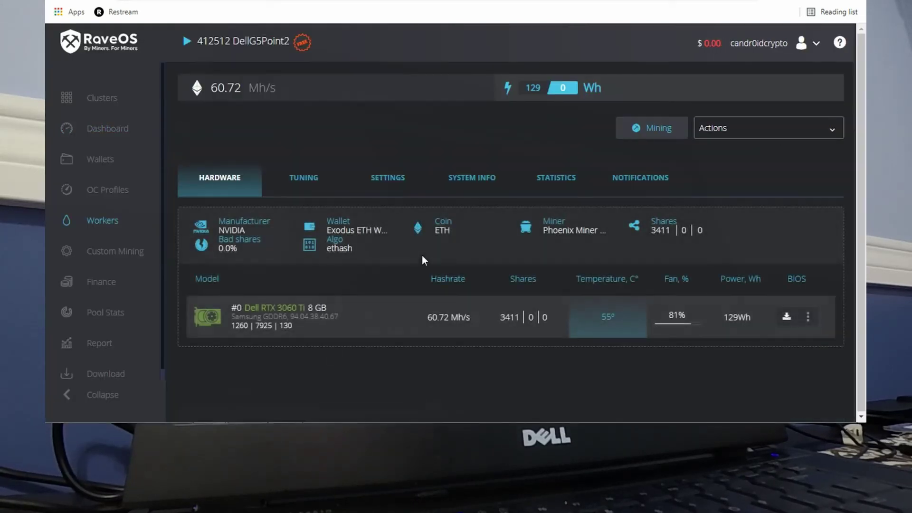
pyautogui.click(167, 10)
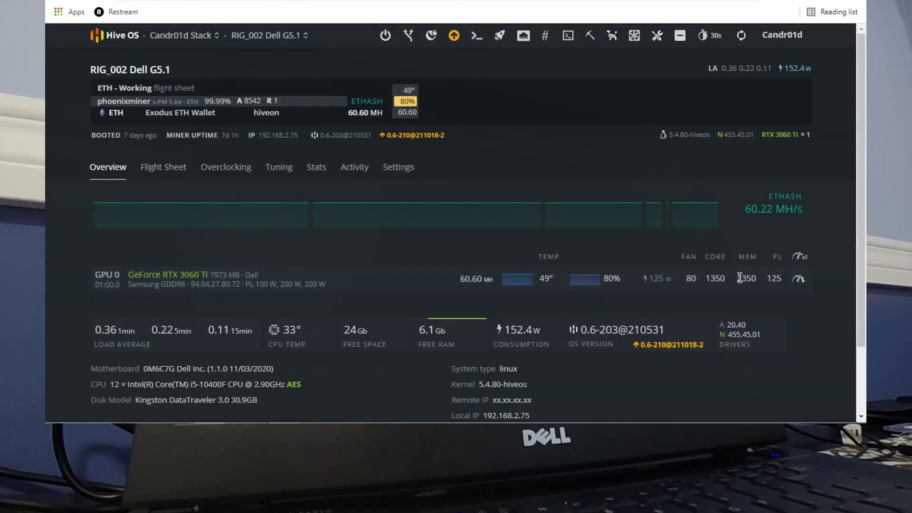
pyautogui.moveTo(739, 278); pyautogui.dragTo(756, 280)
pyautogui.click(759, 284)
pyautogui.click(742, 276)
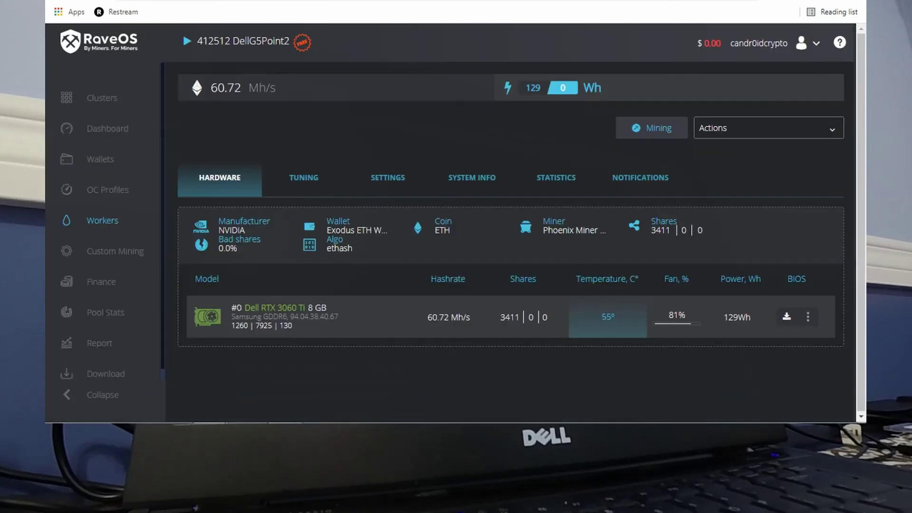
pyautogui.click(118, 132)
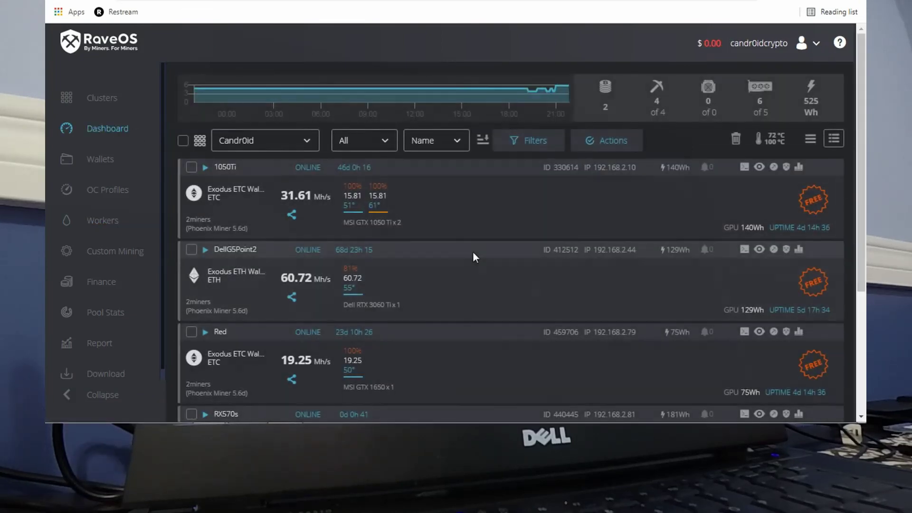
pyautogui.scroll(-1, 524, 285)
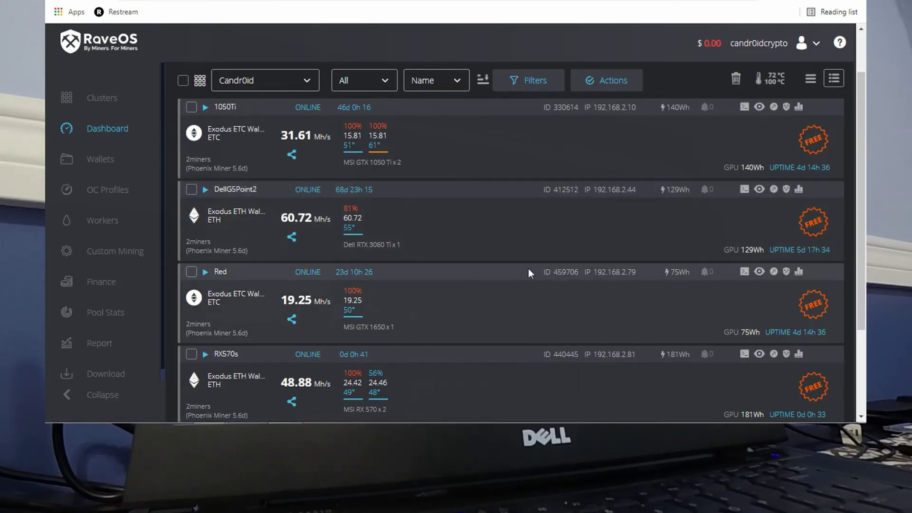
pyautogui.scroll(1, 538, 232)
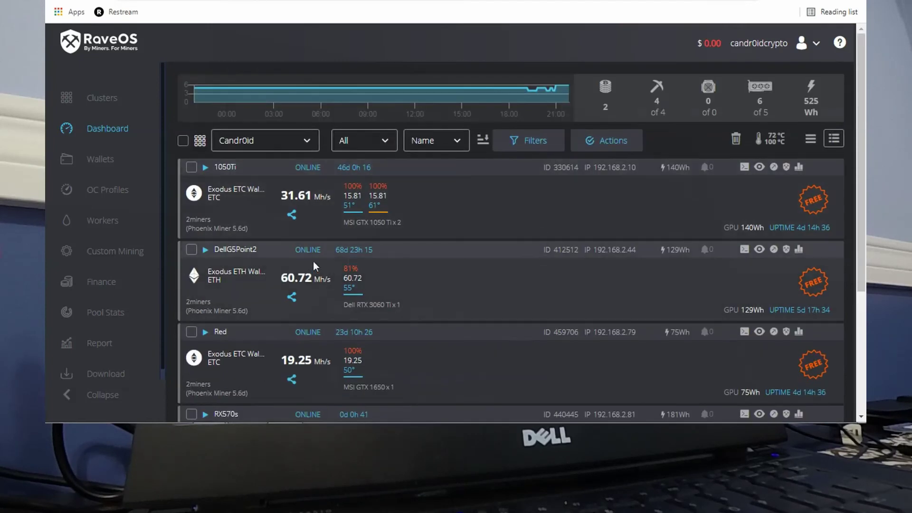
pyautogui.click(233, 251)
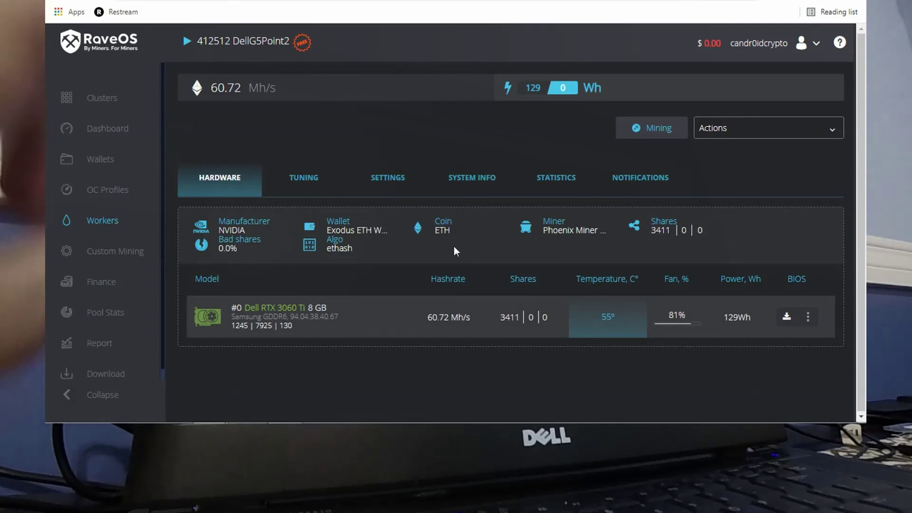
pyautogui.click(114, 132)
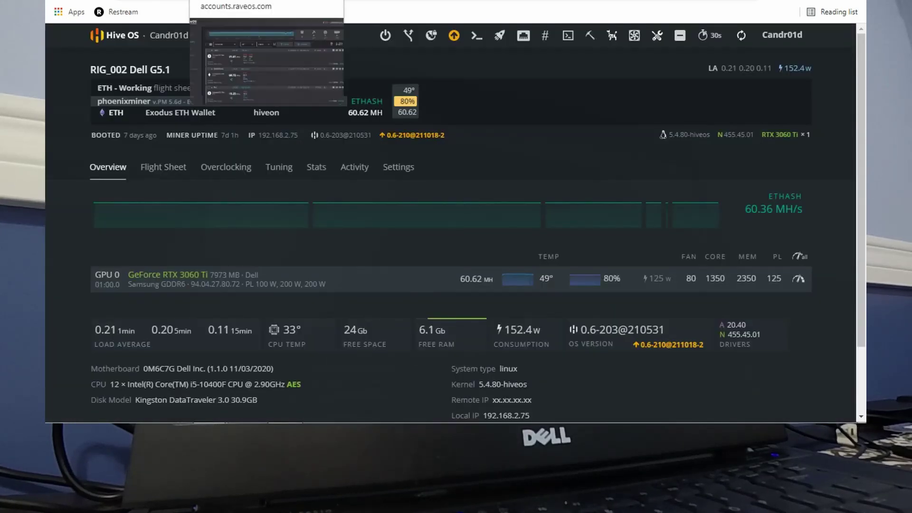
pyautogui.click(235, 1)
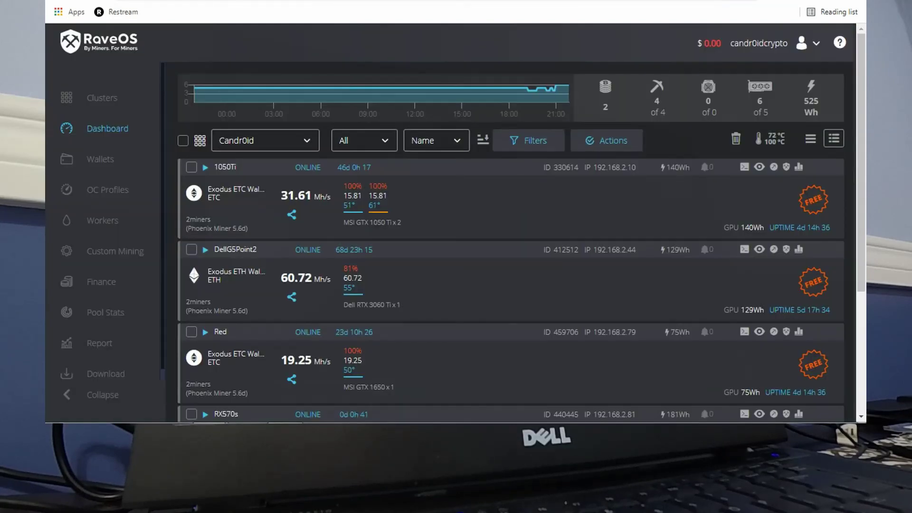
pyautogui.scroll(-1, 275, 75)
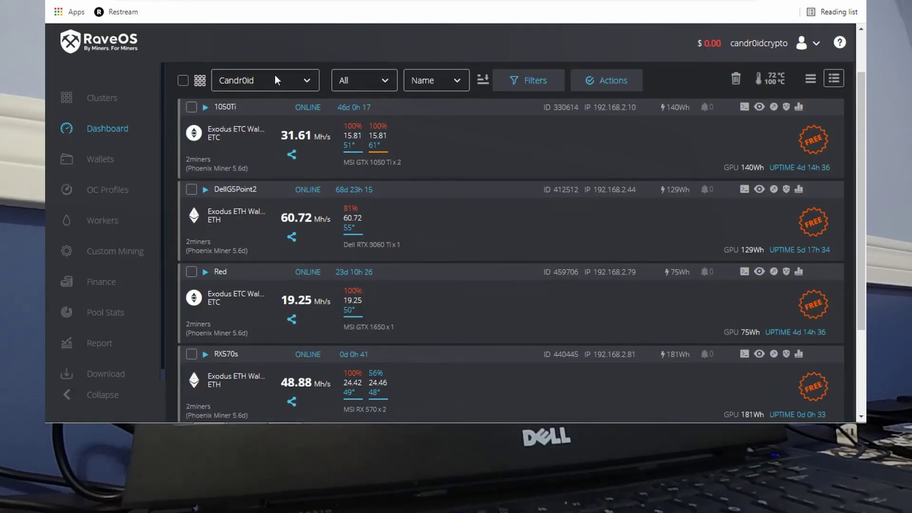